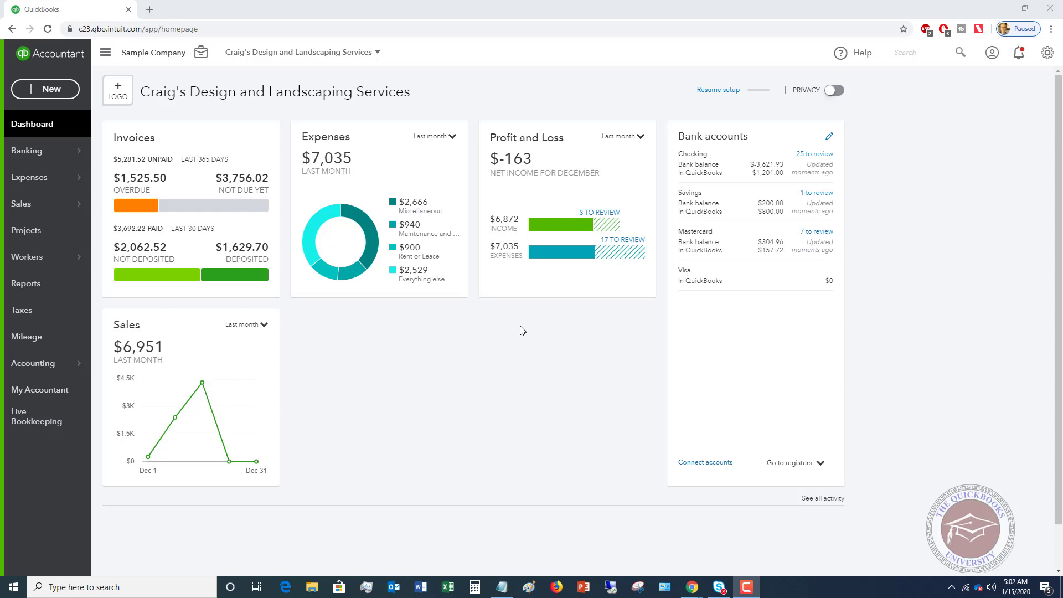
Step: Open Banking to show the Mastercard feed with its 7 transactions for review
{"action": "left_click", "coordinate": [16, 151]}
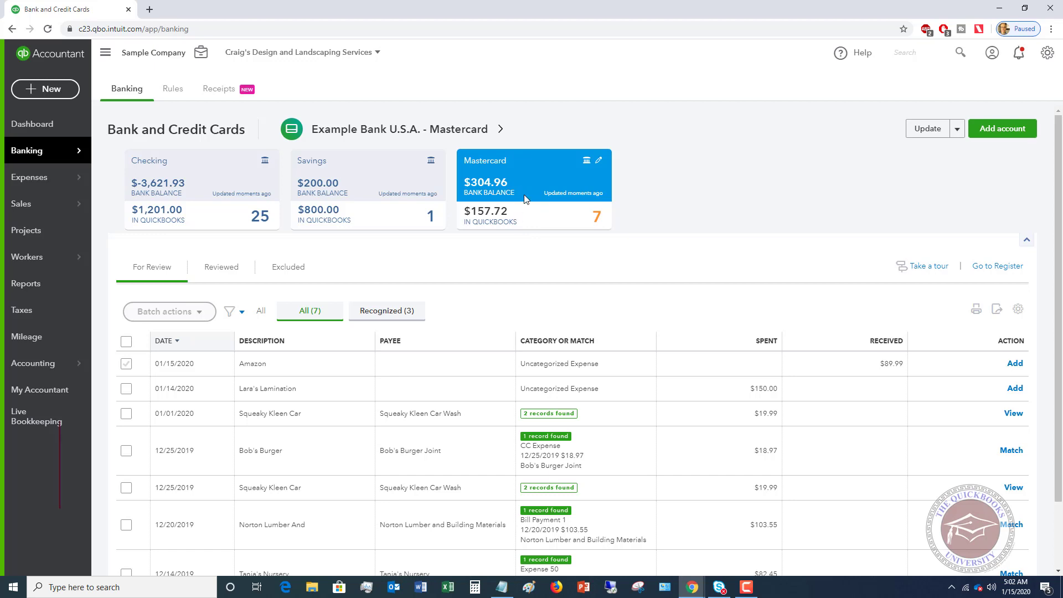
Step: Pay the $86.44 PG&E bill in full from the Mastercard account, then save and close
{"action": "left_click", "coordinate": [50, 89]}
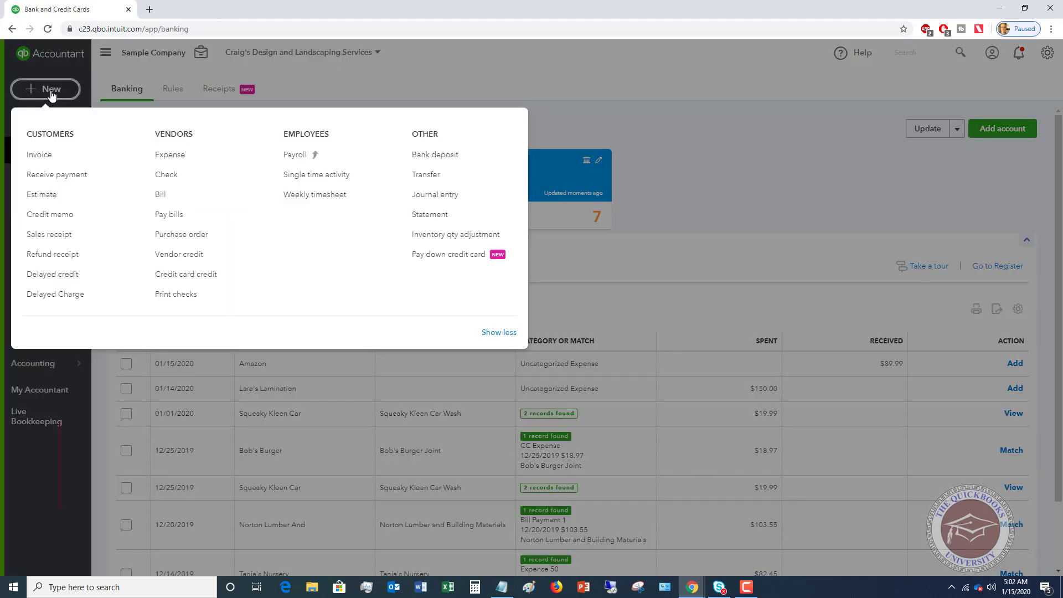
{"action": "left_click", "coordinate": [168, 215]}
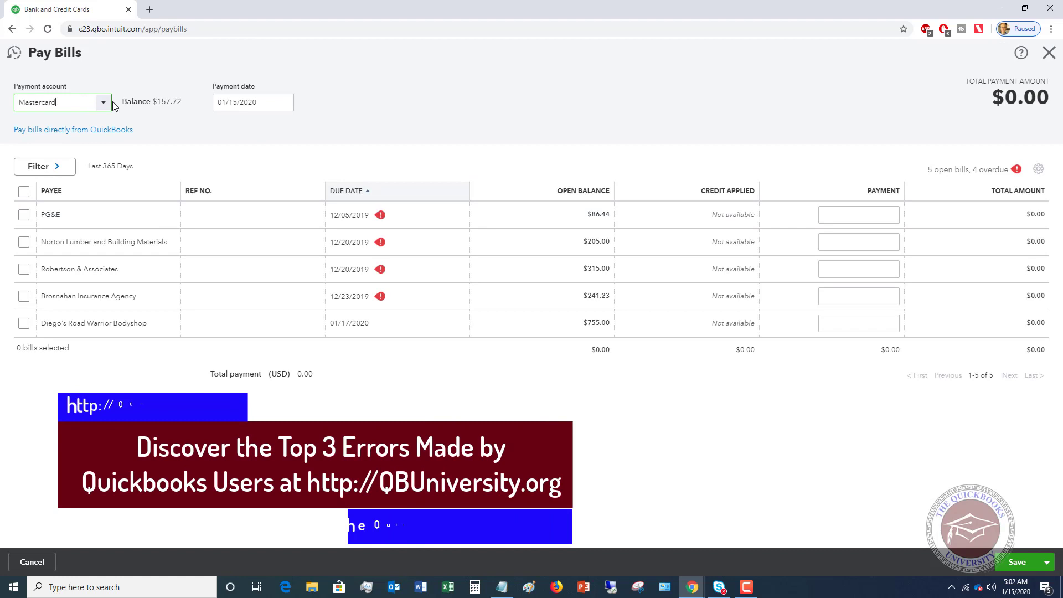
{"action": "left_click", "coordinate": [107, 107]}
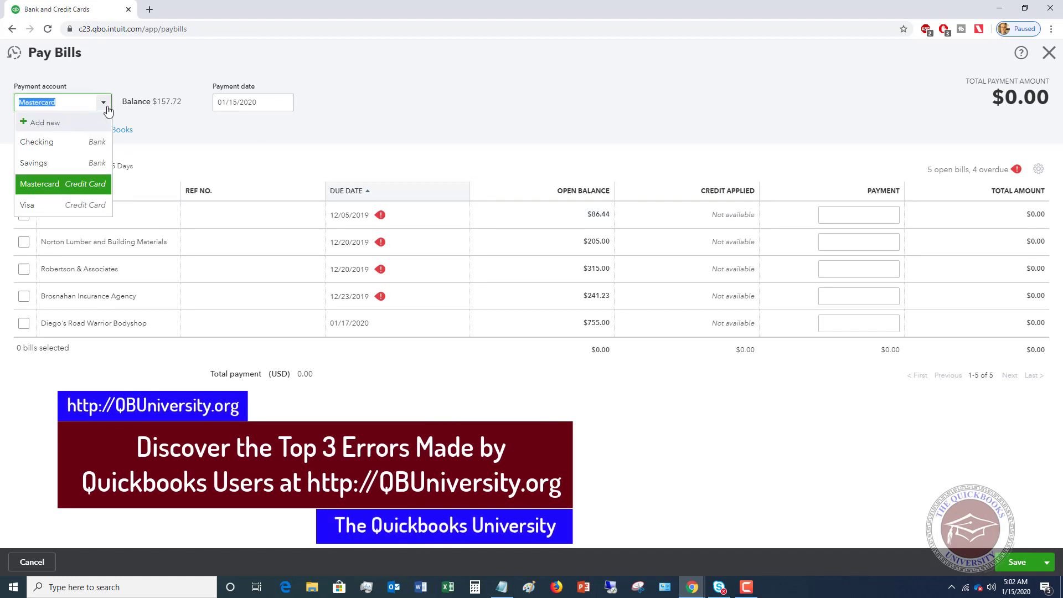
{"action": "left_click", "coordinate": [43, 184]}
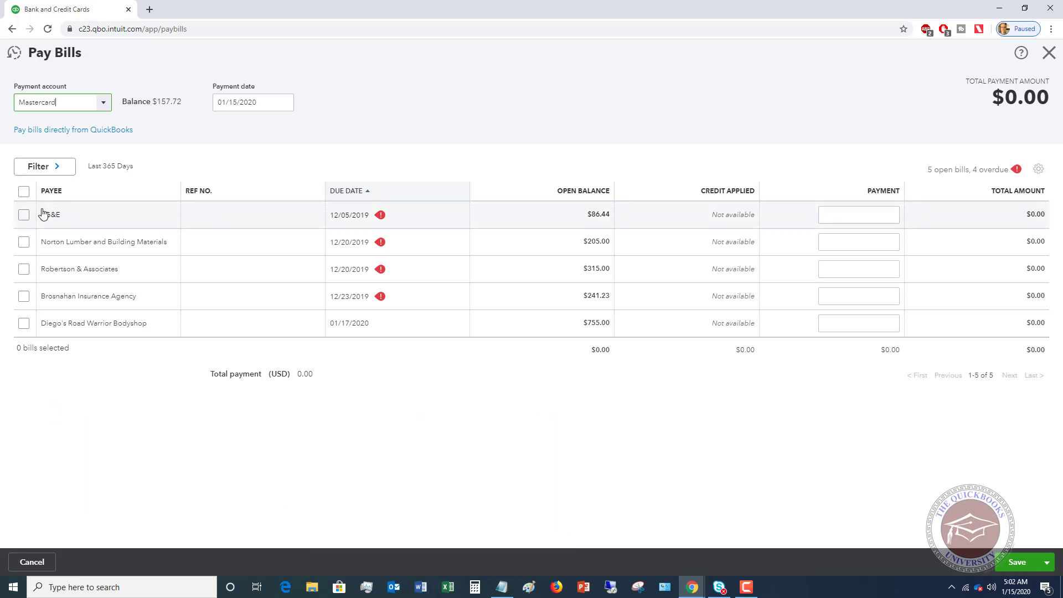
{"action": "left_click", "coordinate": [24, 215]}
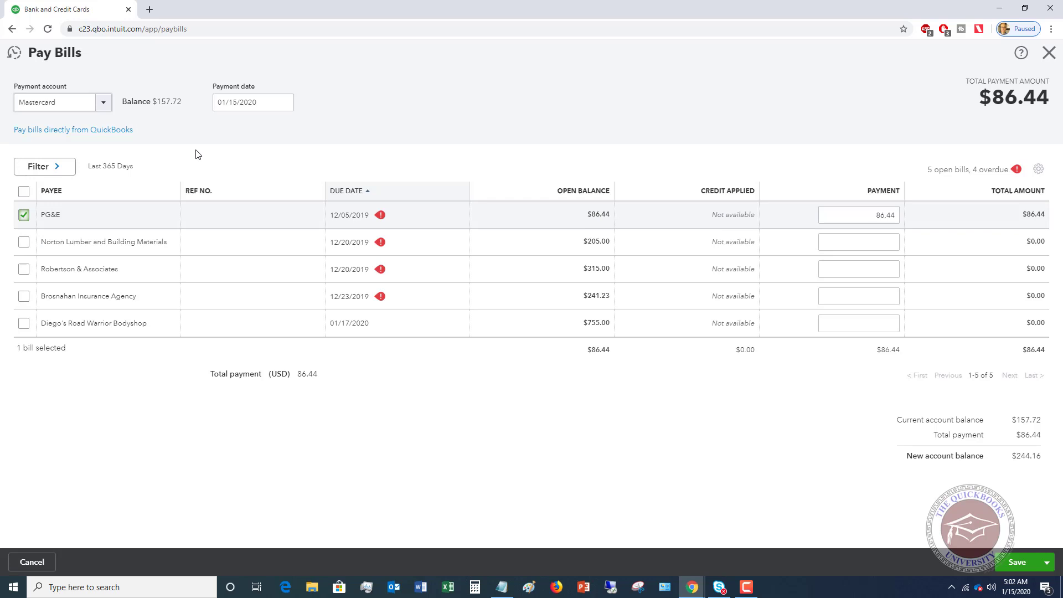
{"action": "left_click", "coordinate": [1053, 563]}
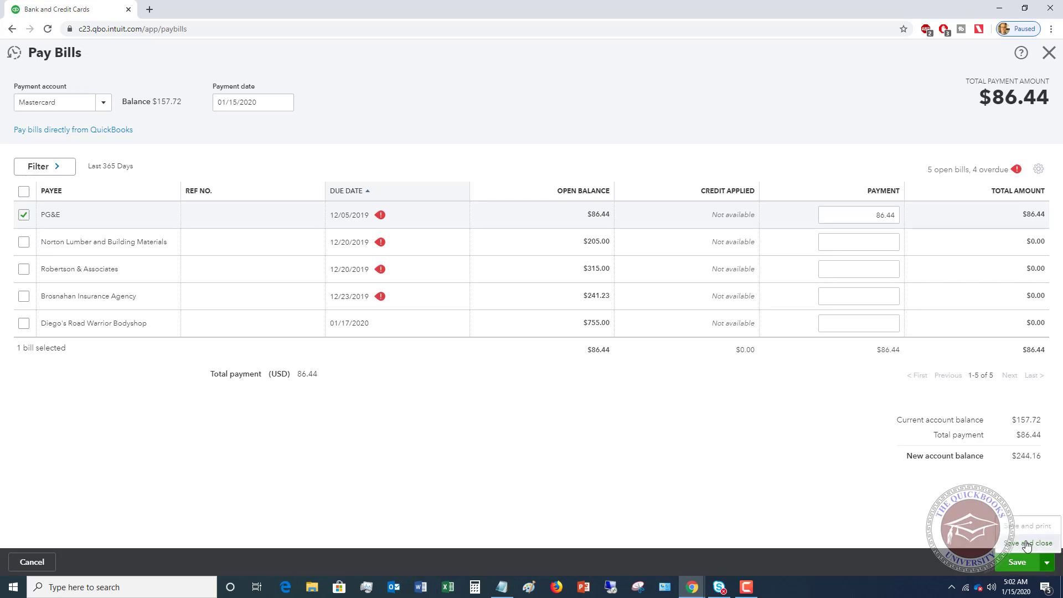
{"action": "left_click", "coordinate": [1027, 545]}
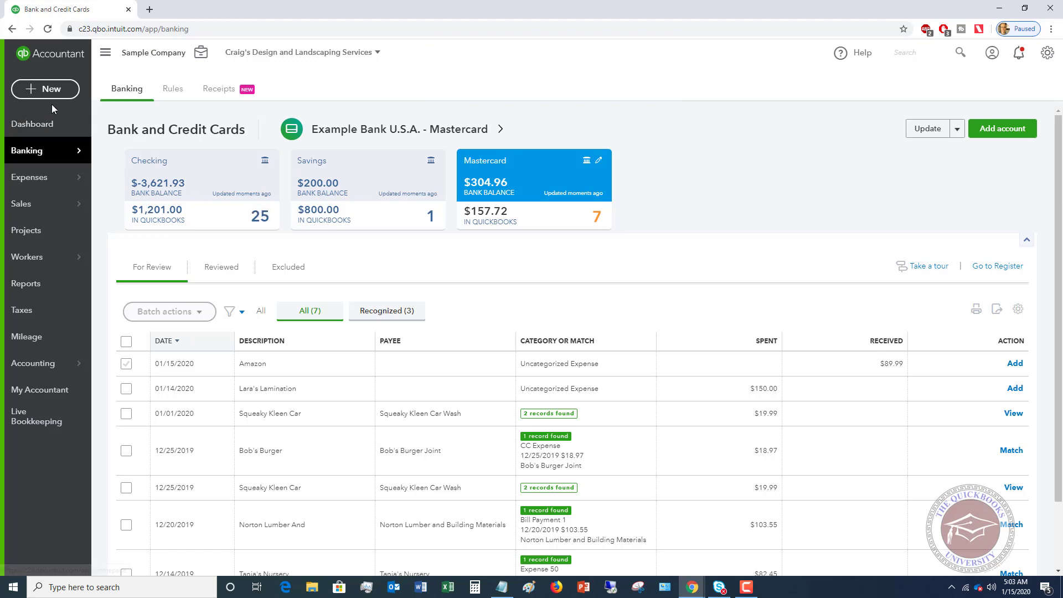
Step: Open the full Chart of Accounts list from the Gear menu
{"action": "left_click", "coordinate": [1047, 62]}
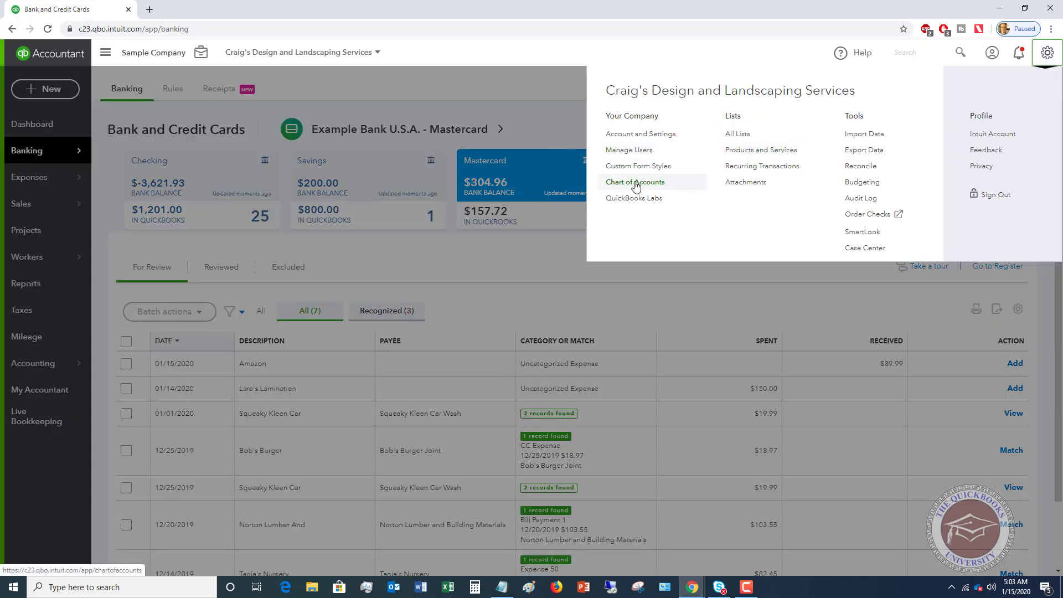
{"action": "left_click", "coordinate": [651, 191]}
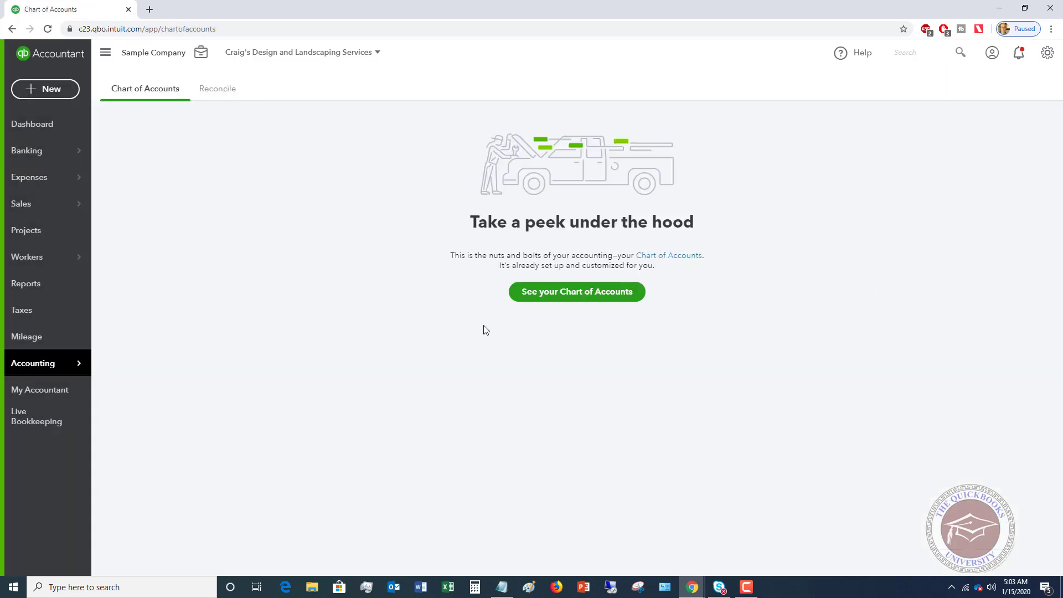
{"action": "left_click", "coordinate": [558, 296]}
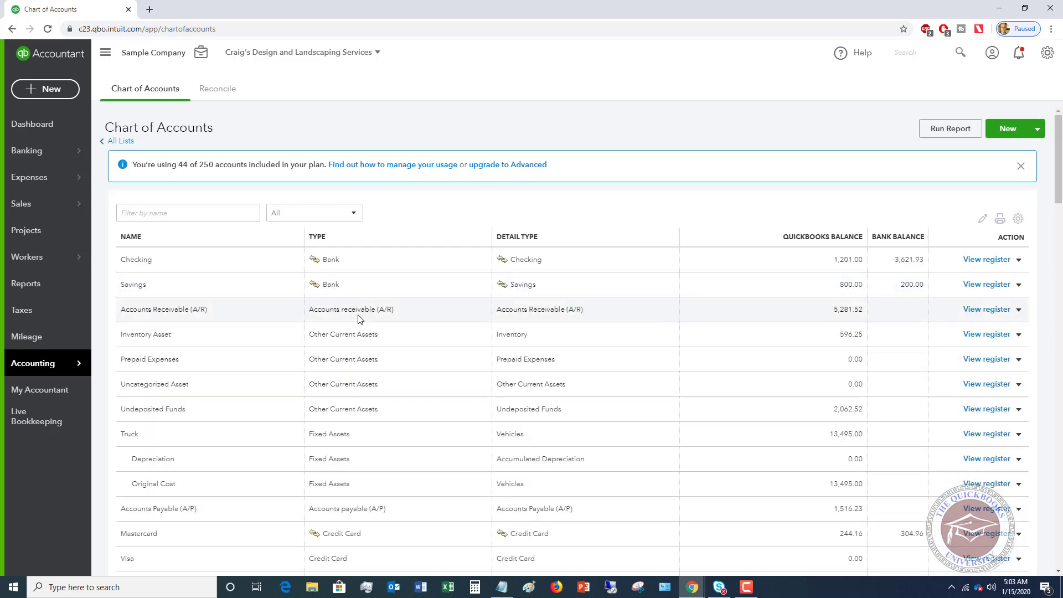
{"action": "scroll", "coordinate": [359, 320], "scroll_direction": "down", "scroll_amount": 3}
{"action": "scroll", "coordinate": [358, 320], "scroll_direction": "down", "scroll_amount": 1}
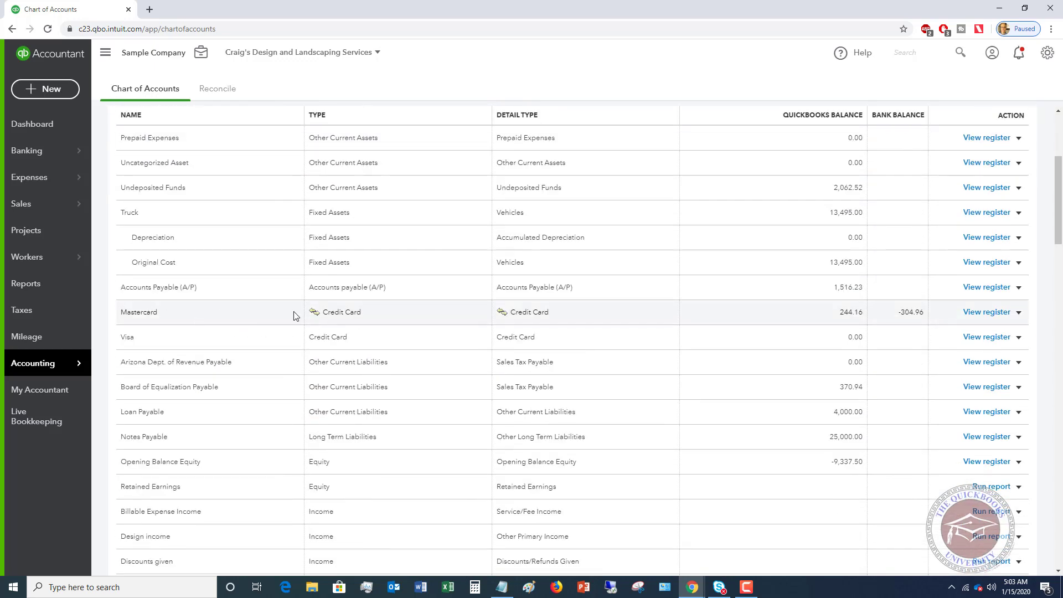
Step: Check the PG&E payment in the Mastercard register, then return to the banking feed
{"action": "left_click", "coordinate": [988, 312]}
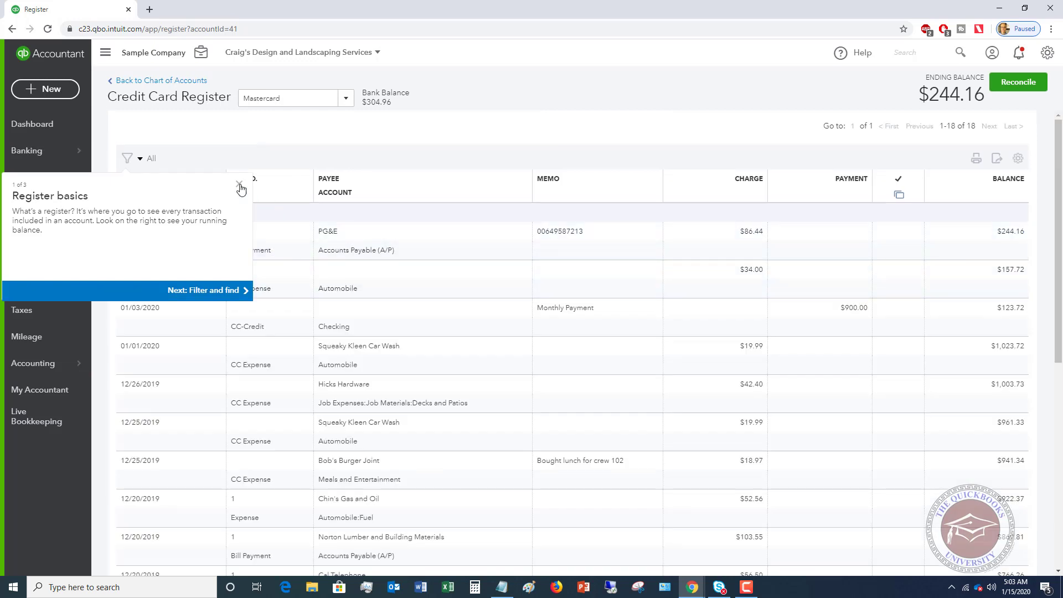
{"action": "left_click", "coordinate": [238, 185]}
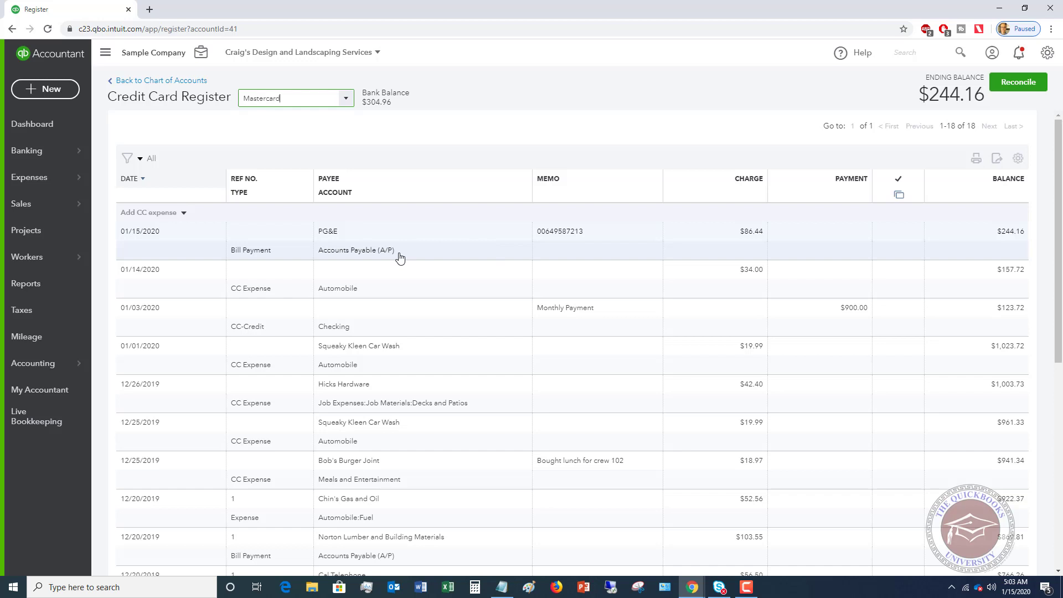
{"action": "left_click", "coordinate": [43, 158]}
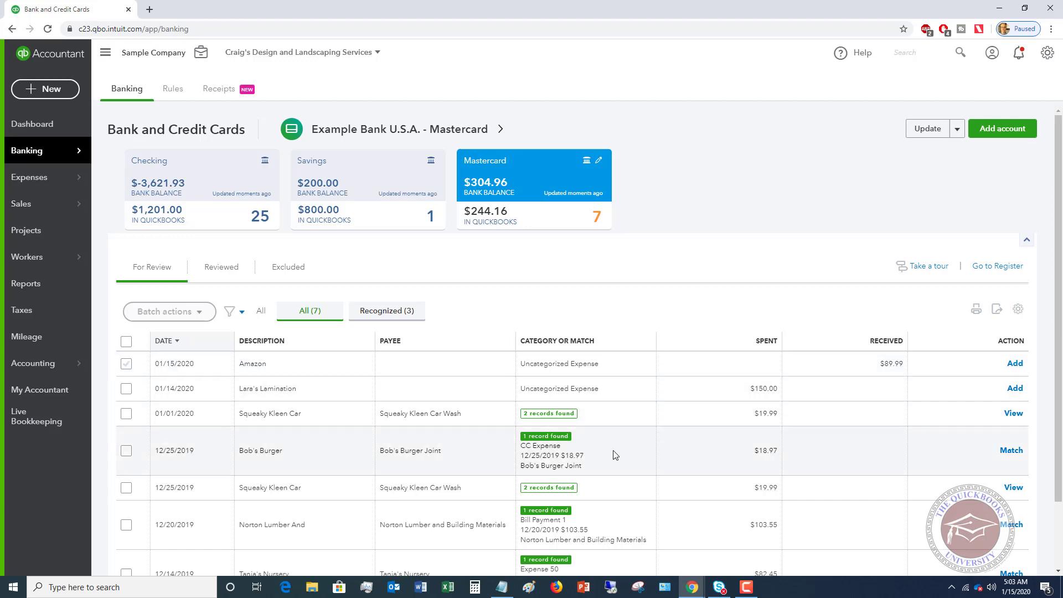
Step: Check Bob's Burger's suggested match, then expand the $150.00 Lara's Lamination charge
{"action": "left_click", "coordinate": [613, 455]}
{"action": "scroll", "coordinate": [613, 455], "scroll_direction": "down", "scroll_amount": 1}
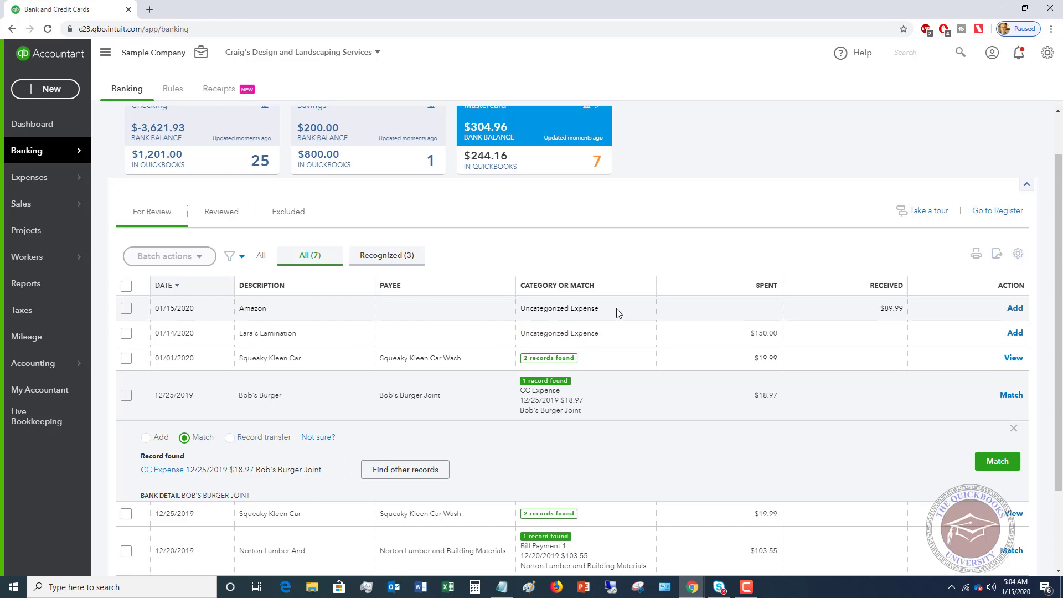
{"action": "left_click", "coordinate": [609, 337]}
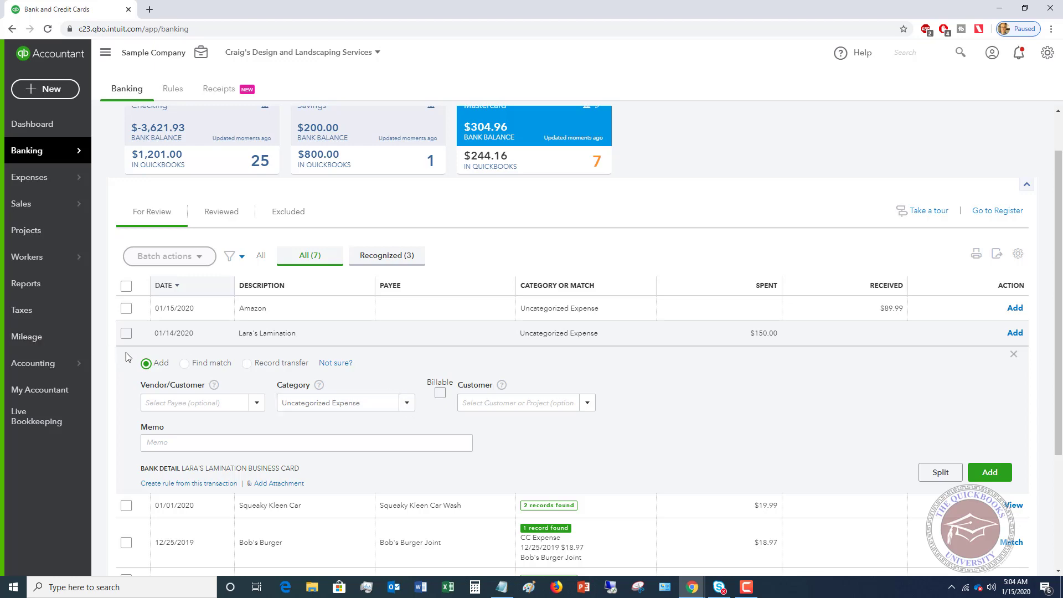
{"action": "left_click", "coordinate": [185, 364]}
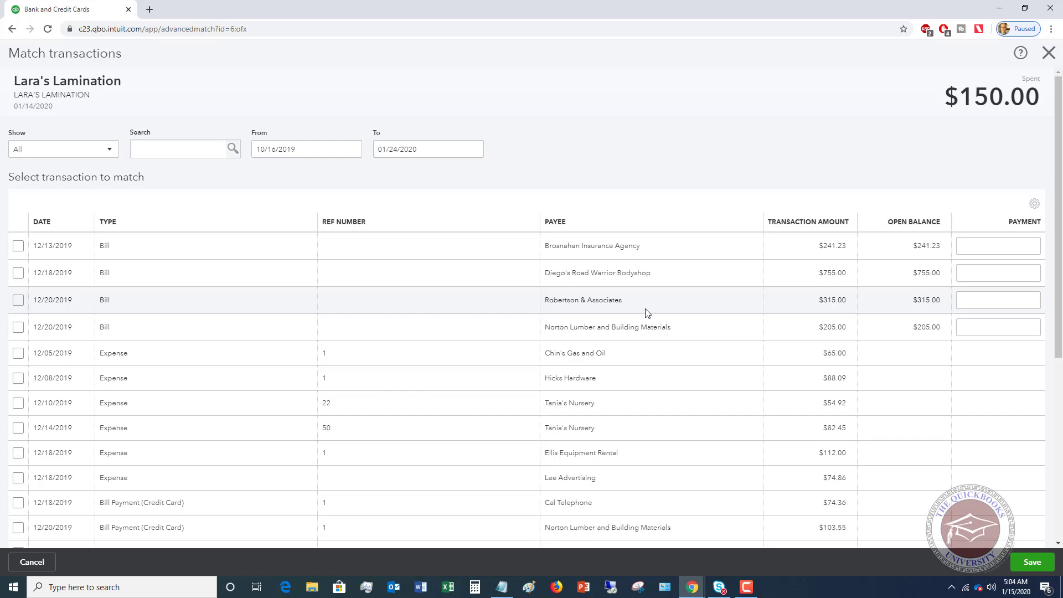
{"action": "scroll", "coordinate": [658, 313], "scroll_direction": "down", "scroll_amount": 4}
{"action": "scroll", "coordinate": [657, 315], "scroll_direction": "up", "scroll_amount": 5}
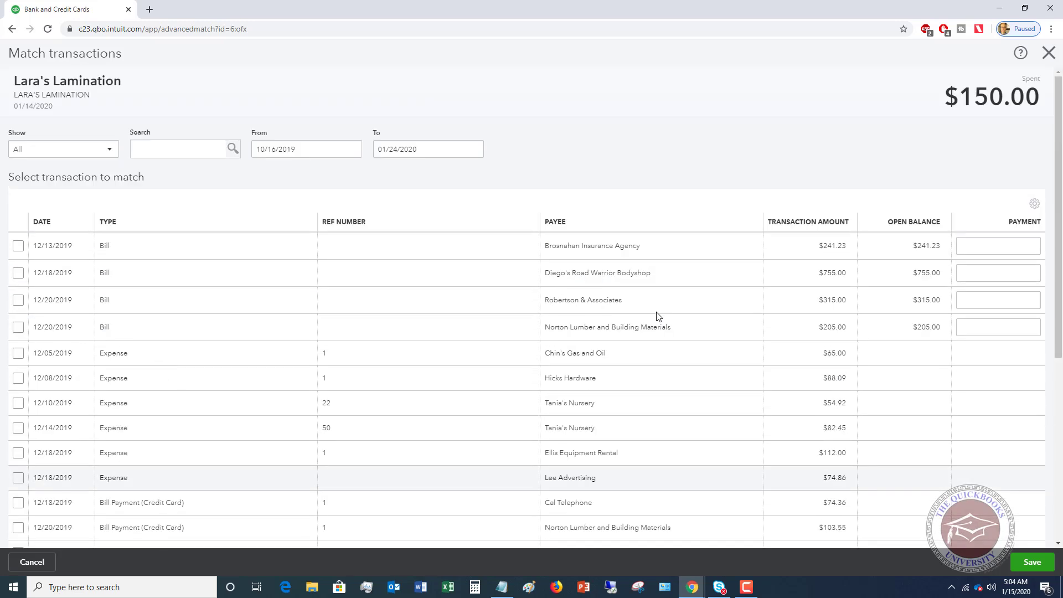
{"action": "scroll", "coordinate": [657, 316], "scroll_direction": "down", "scroll_amount": 3}
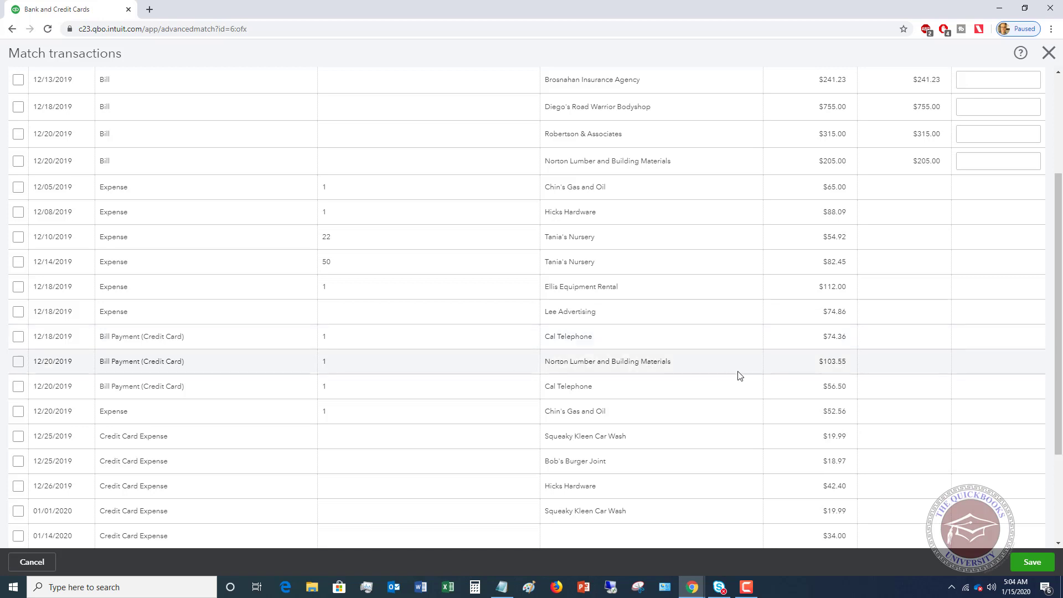
{"action": "scroll", "coordinate": [739, 375], "scroll_direction": "up", "scroll_amount": 3}
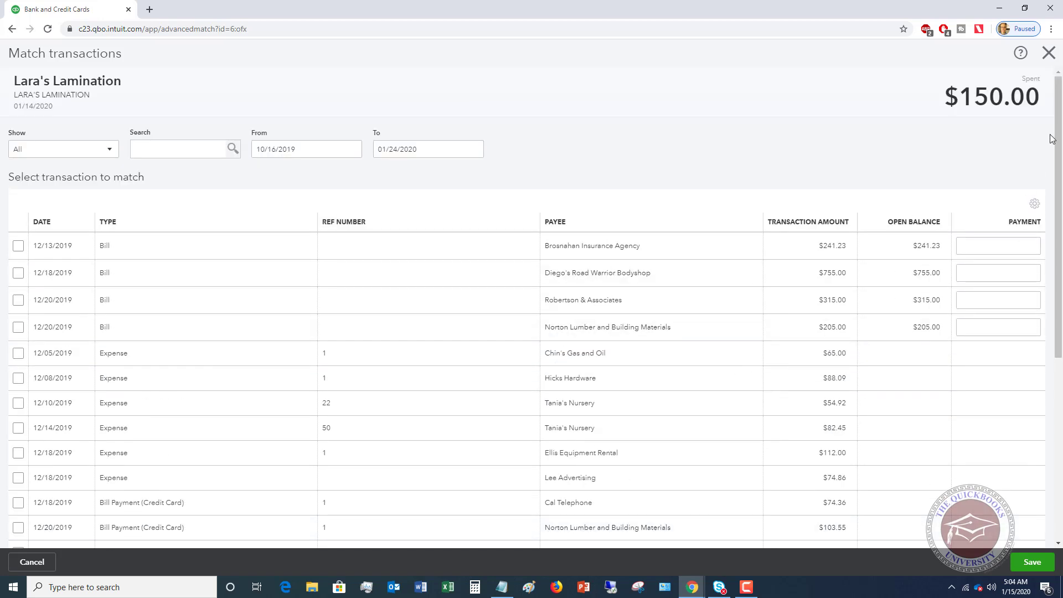
{"action": "left_click", "coordinate": [1049, 53]}
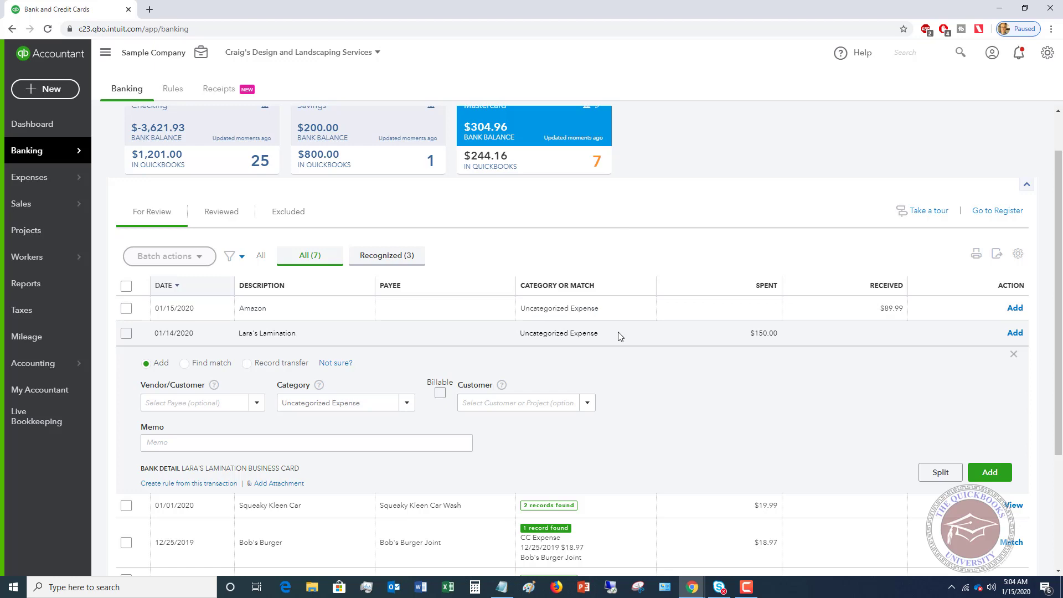
{"action": "scroll", "coordinate": [619, 336], "scroll_direction": "down", "scroll_amount": 2}
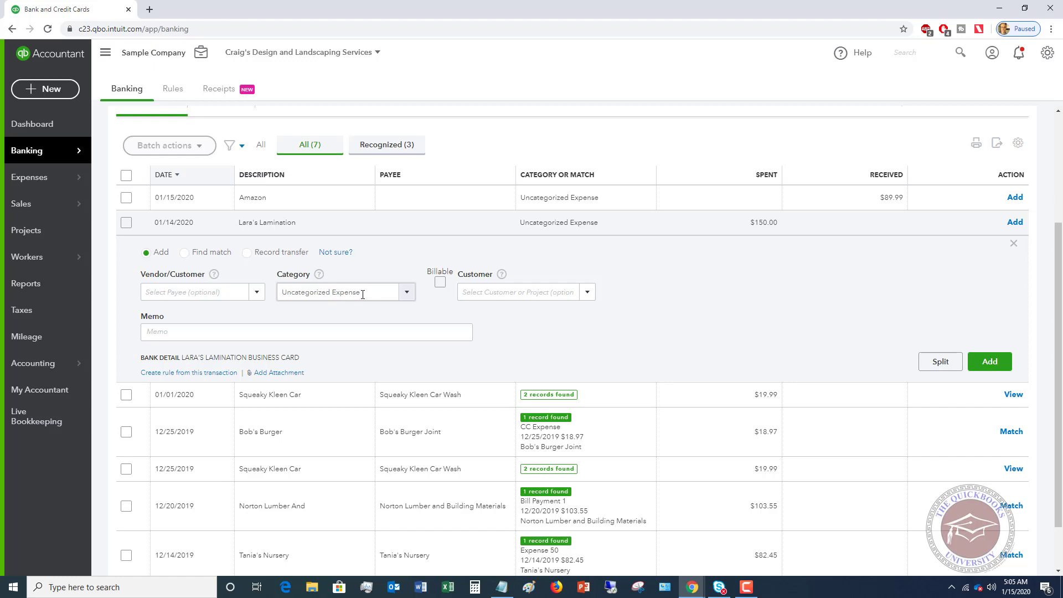
{"action": "scroll", "coordinate": [660, 247], "scroll_direction": "up", "scroll_amount": 3}
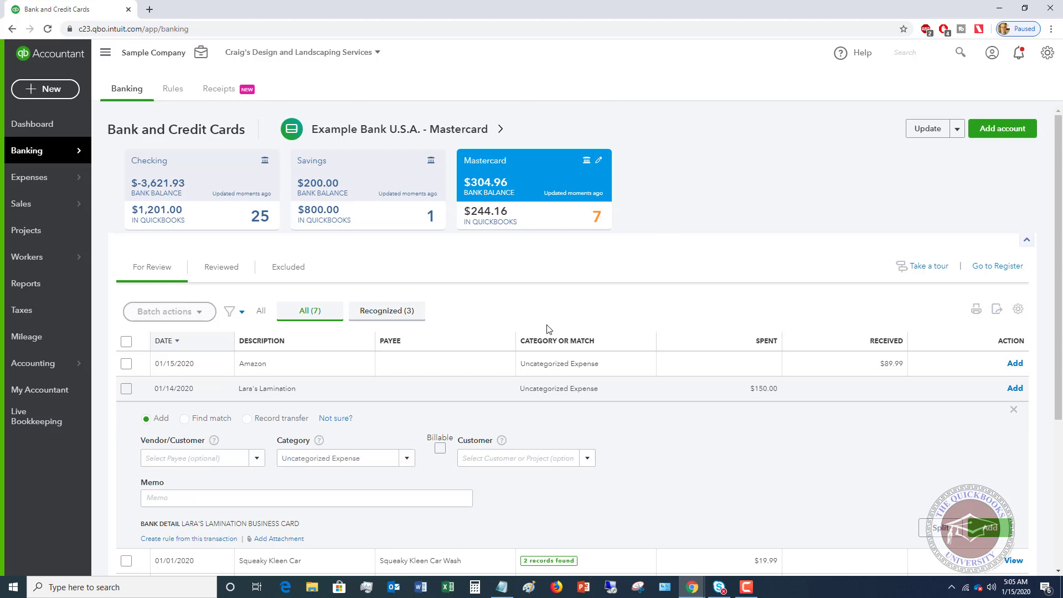
{"action": "left_click", "coordinate": [535, 342]}
{"action": "scroll", "coordinate": [456, 331], "scroll_direction": "down", "scroll_amount": 1}
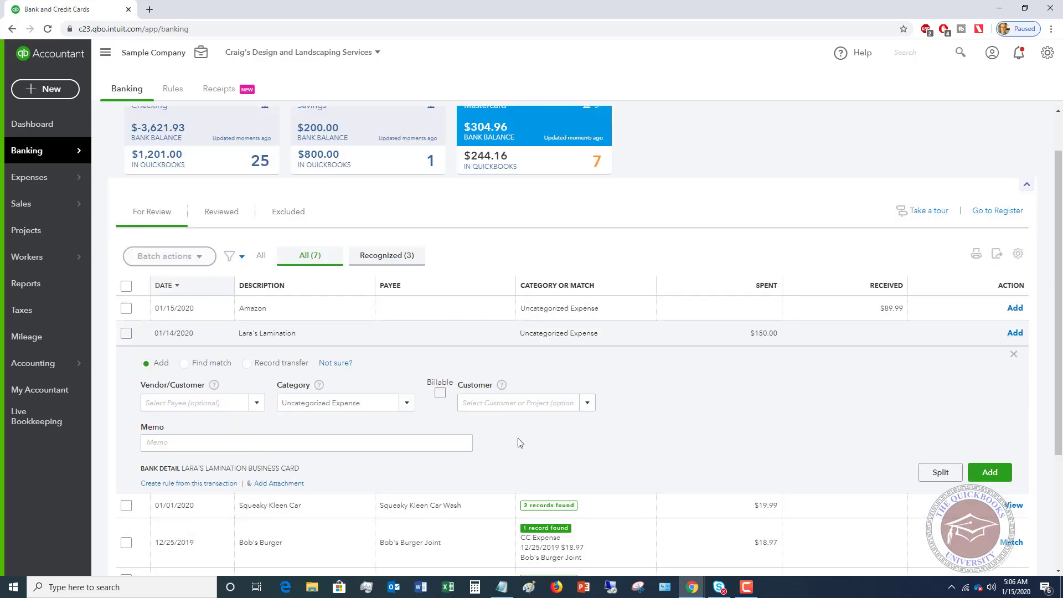
{"action": "scroll", "coordinate": [521, 443], "scroll_direction": "down", "scroll_amount": 3}
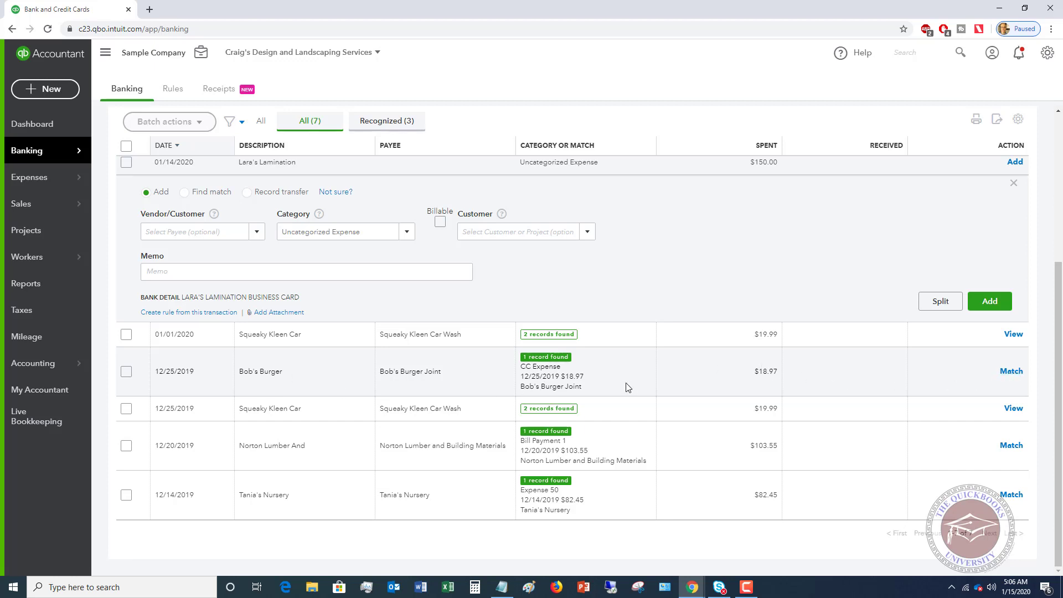
{"action": "scroll", "coordinate": [519, 327], "scroll_direction": "up", "scroll_amount": 1}
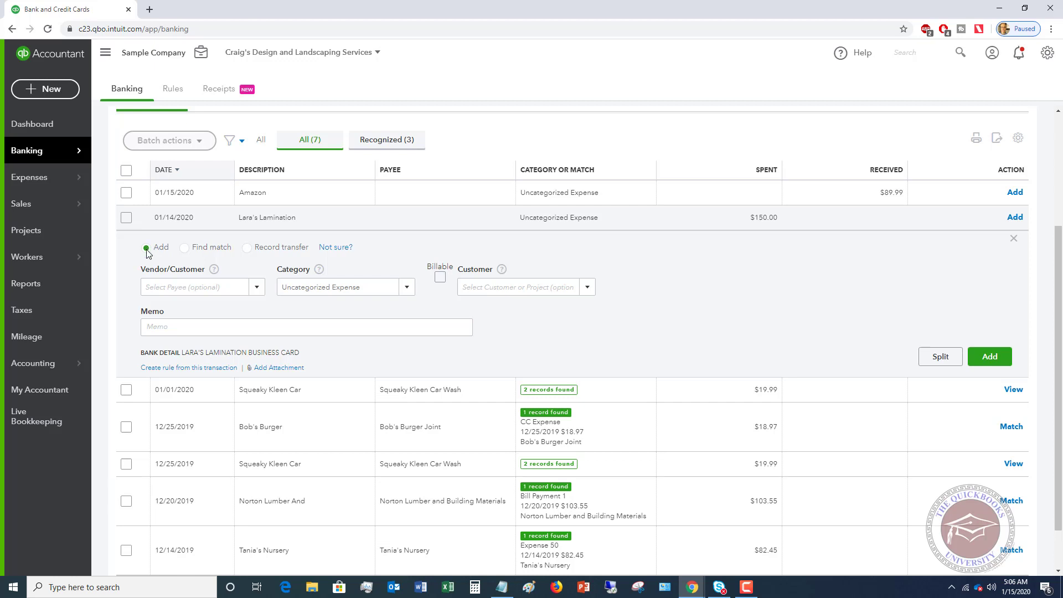
{"action": "scroll", "coordinate": [365, 327], "scroll_direction": "up", "scroll_amount": 2}
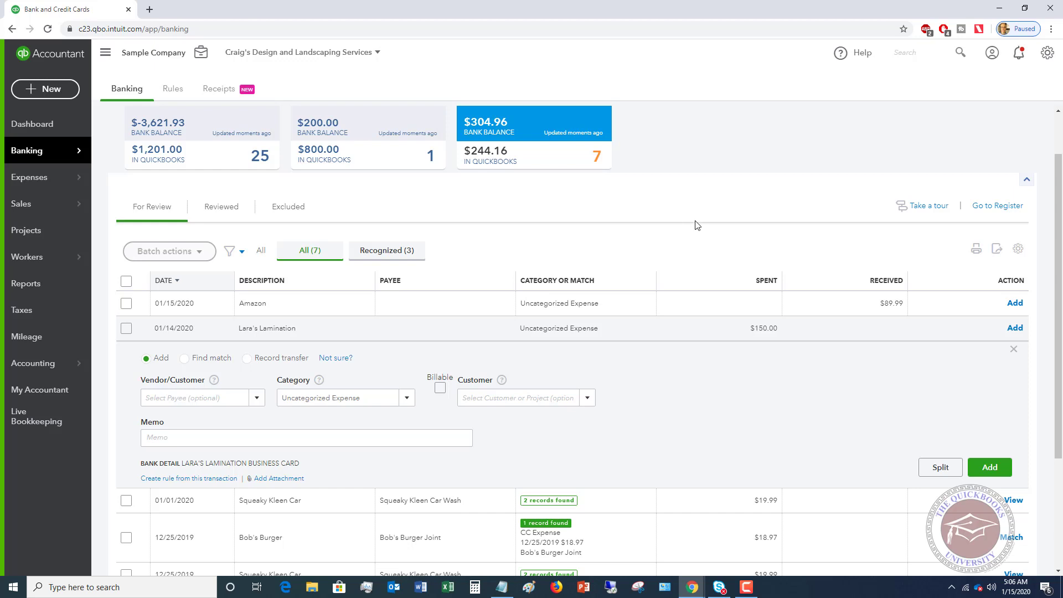
{"action": "scroll", "coordinate": [697, 225], "scroll_direction": "up", "scroll_amount": 1}
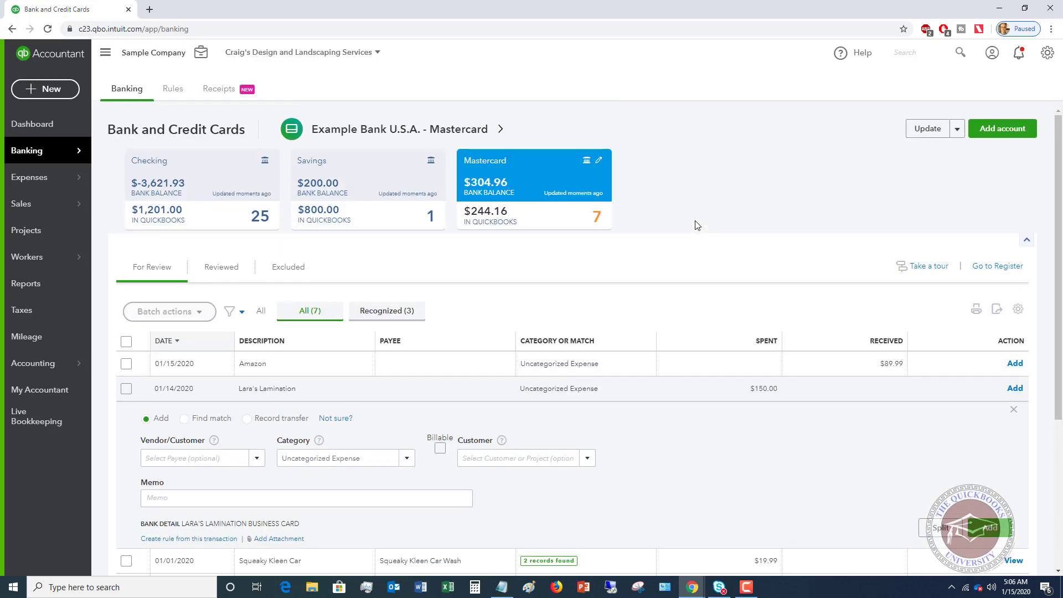